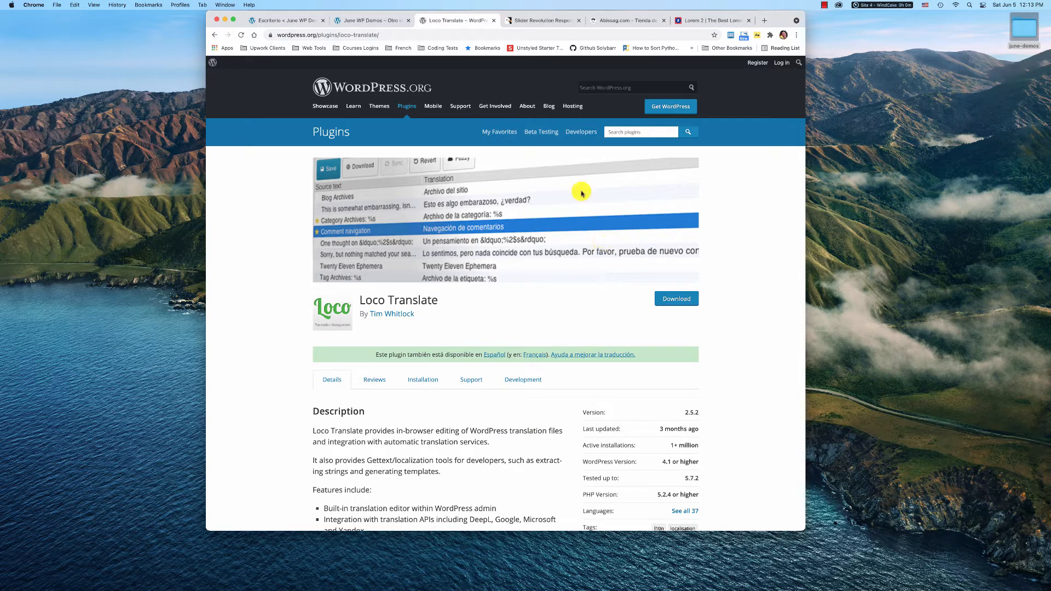
# Open the La Tienda page of the Abissag store and highlight the start of the product results text.
pyautogui.click(604, 24)
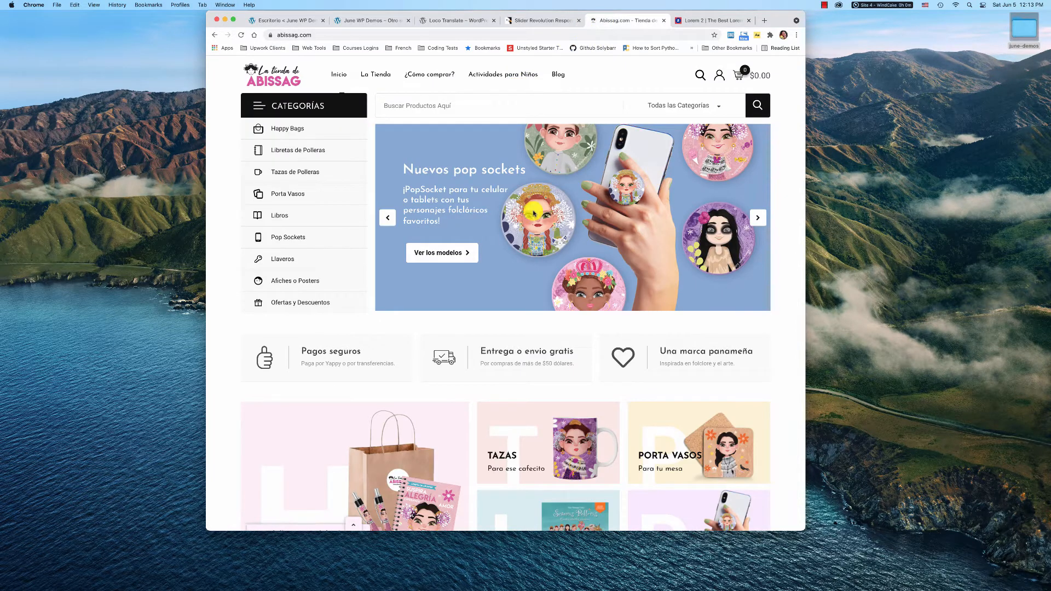
pyautogui.click(387, 77)
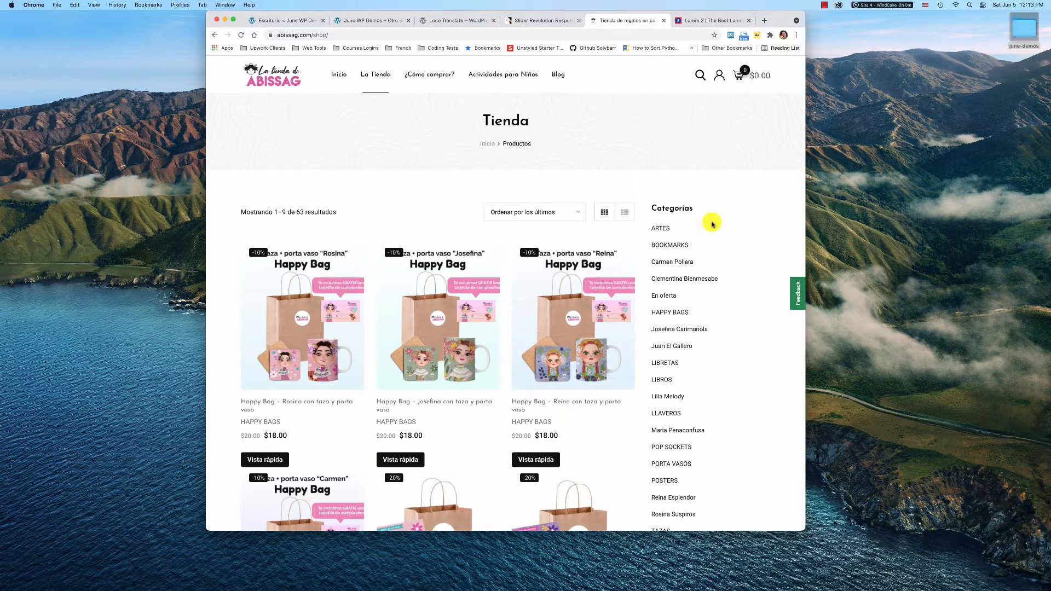
pyautogui.moveTo(241, 212); pyautogui.dragTo(340, 216)
pyautogui.click(339, 217)
pyautogui.doubleClick(251, 212)
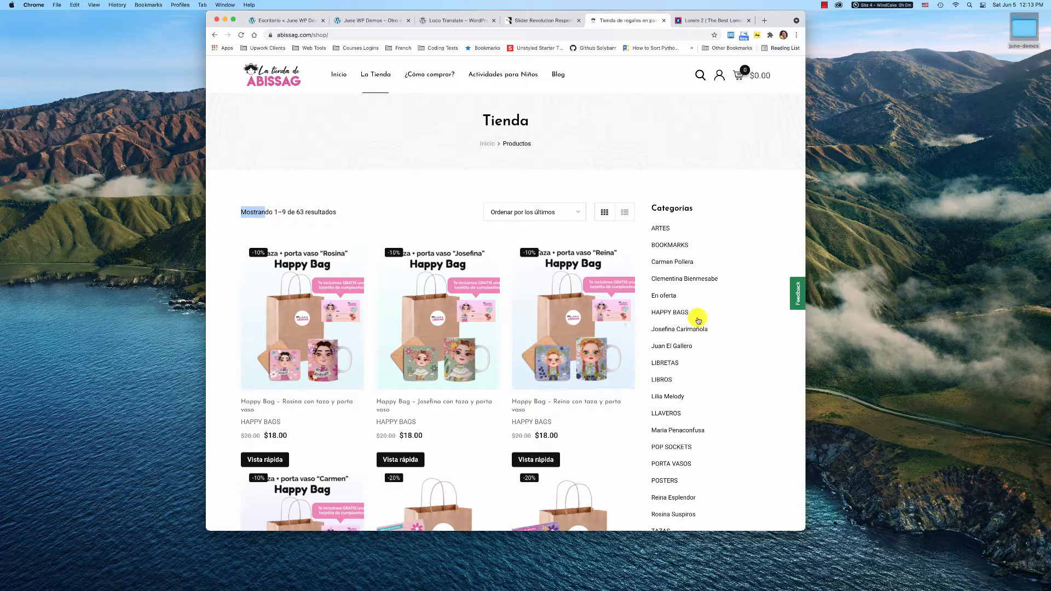
# Examine the shop page's "Filtro de Precios" heading and its product sorting options.
pyautogui.scroll(-5, 697, 367)
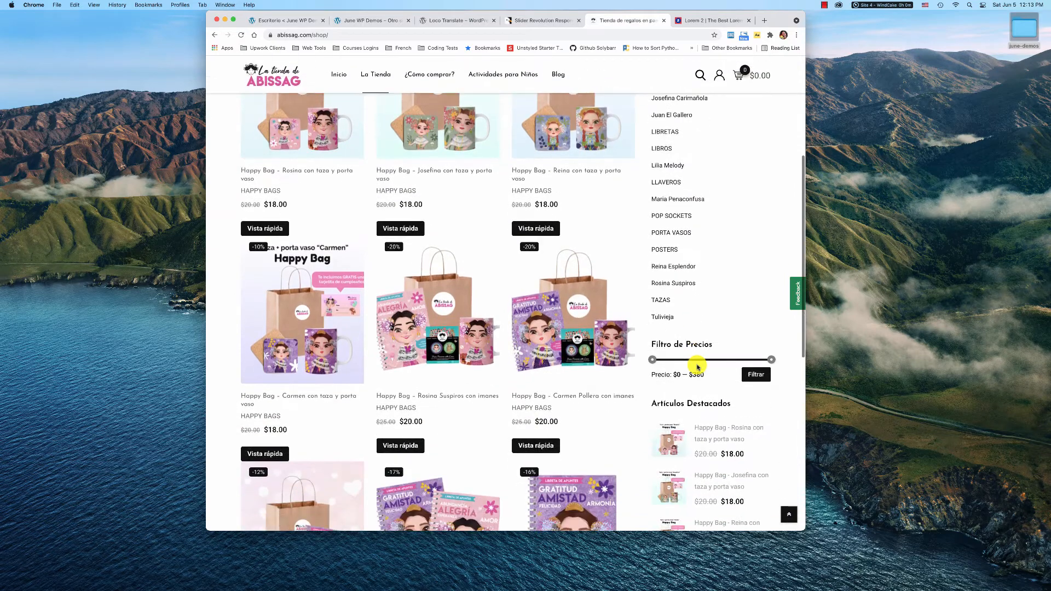
pyautogui.moveTo(725, 345); pyautogui.dragTo(649, 347)
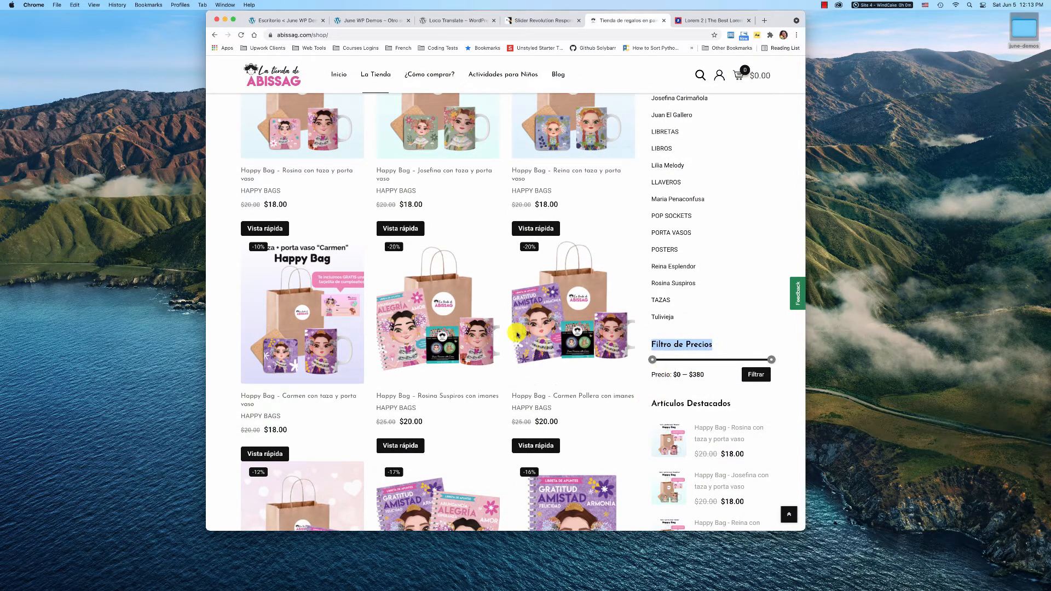
pyautogui.scroll(5, 514, 331)
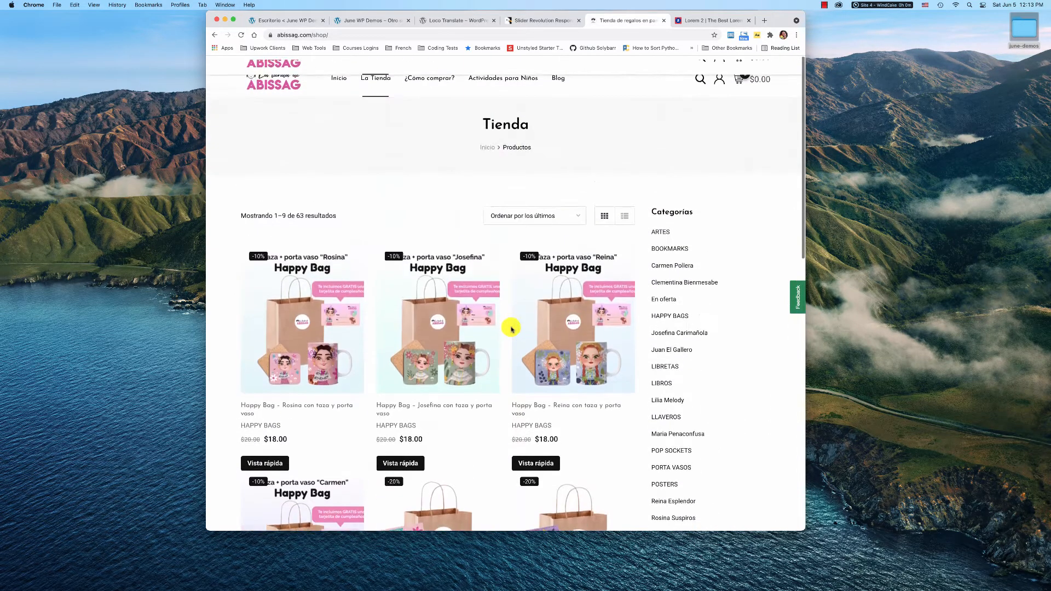
pyautogui.click(542, 213)
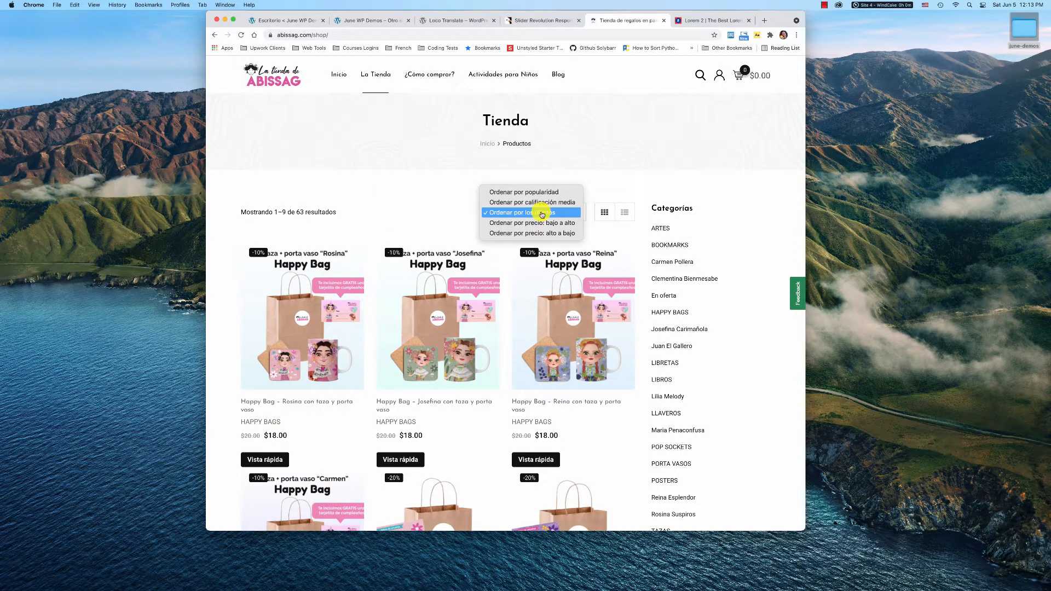
pyautogui.click(621, 188)
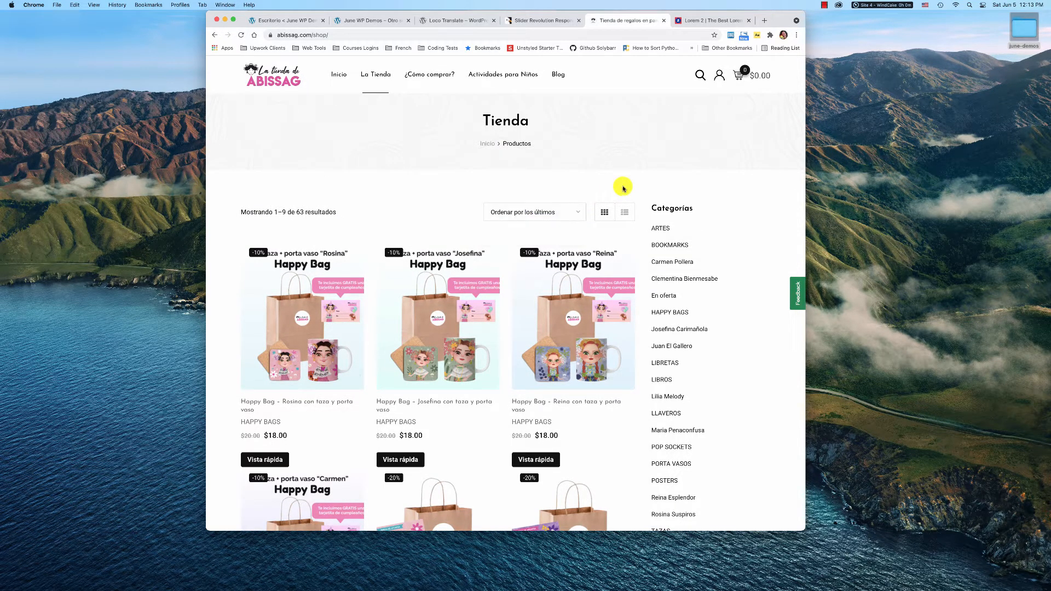
# Review the Loco Translate plugin page, the June WP Demos front page and the WPML options in the site's admin.
pyautogui.click(455, 20)
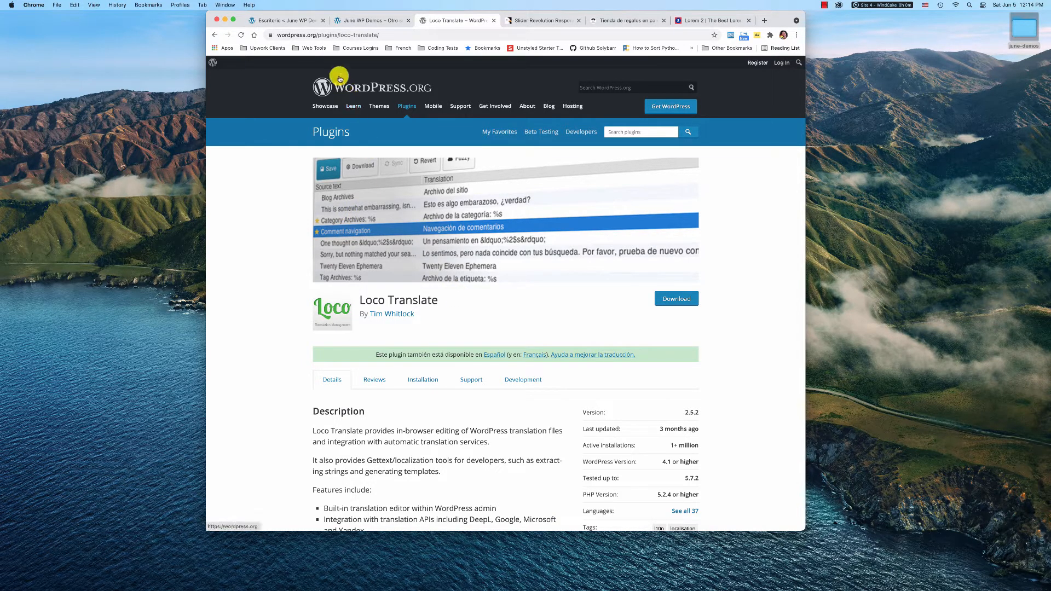
pyautogui.click(287, 22)
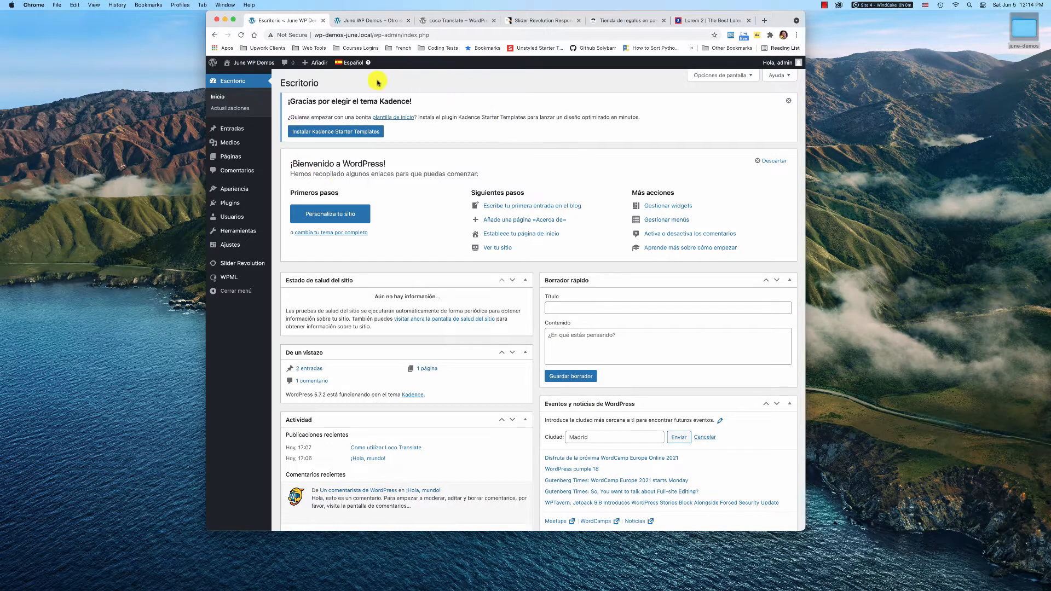
pyautogui.click(339, 20)
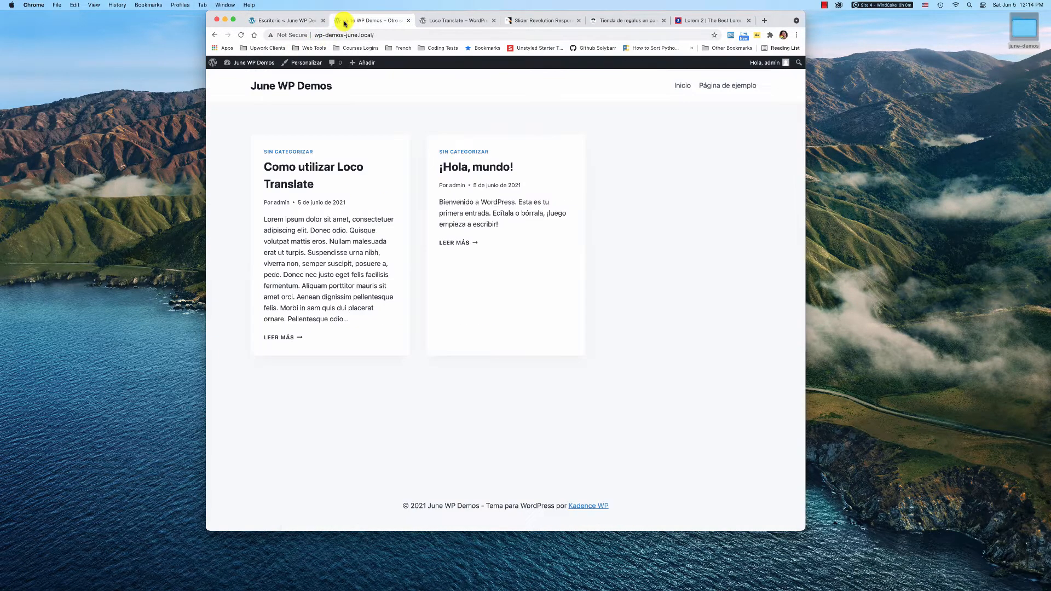
pyautogui.click(282, 21)
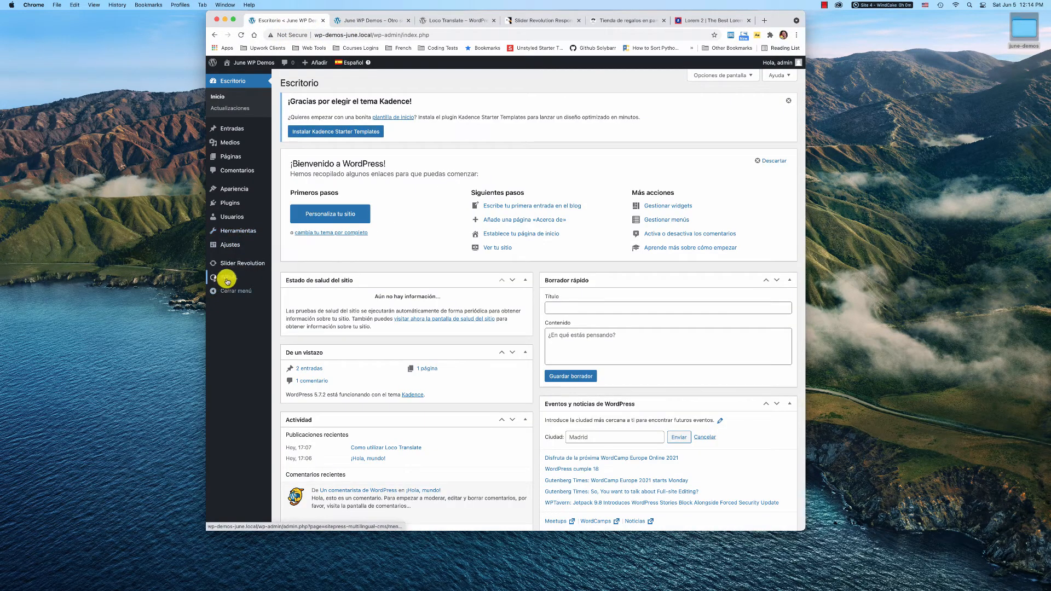
pyautogui.moveTo(228, 281)
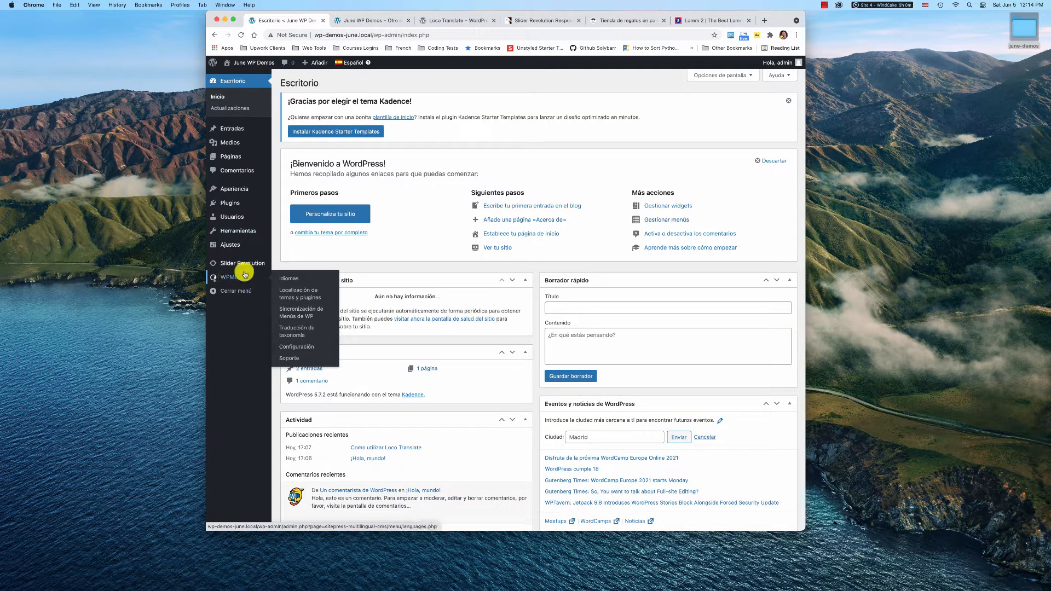
# Add an English translation of the post "¡Hola, mundo!" titled "Hello world" with the text "Content in English".
pyautogui.click(233, 130)
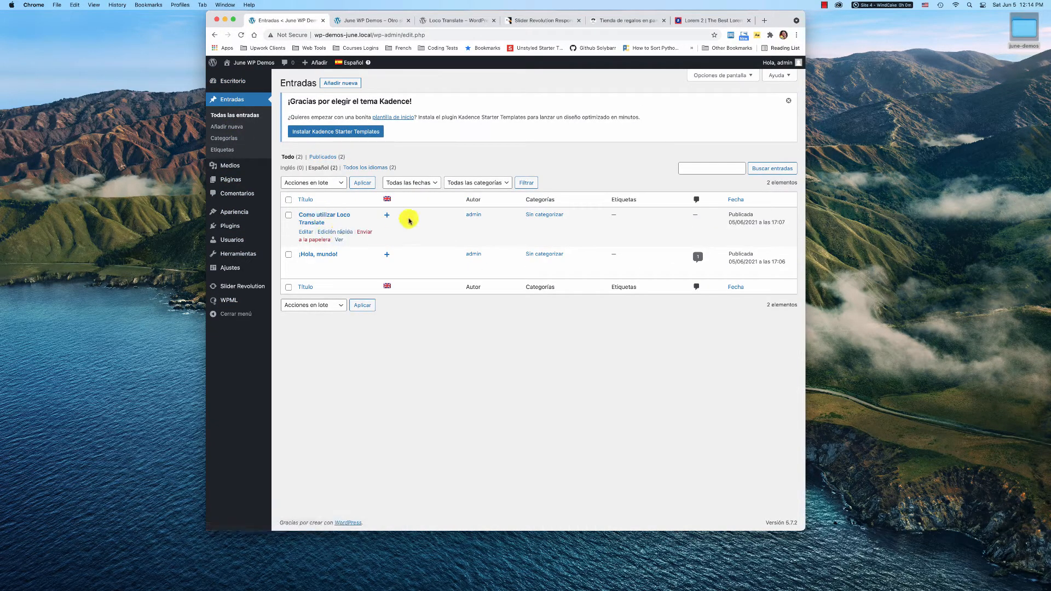
pyautogui.click(387, 255)
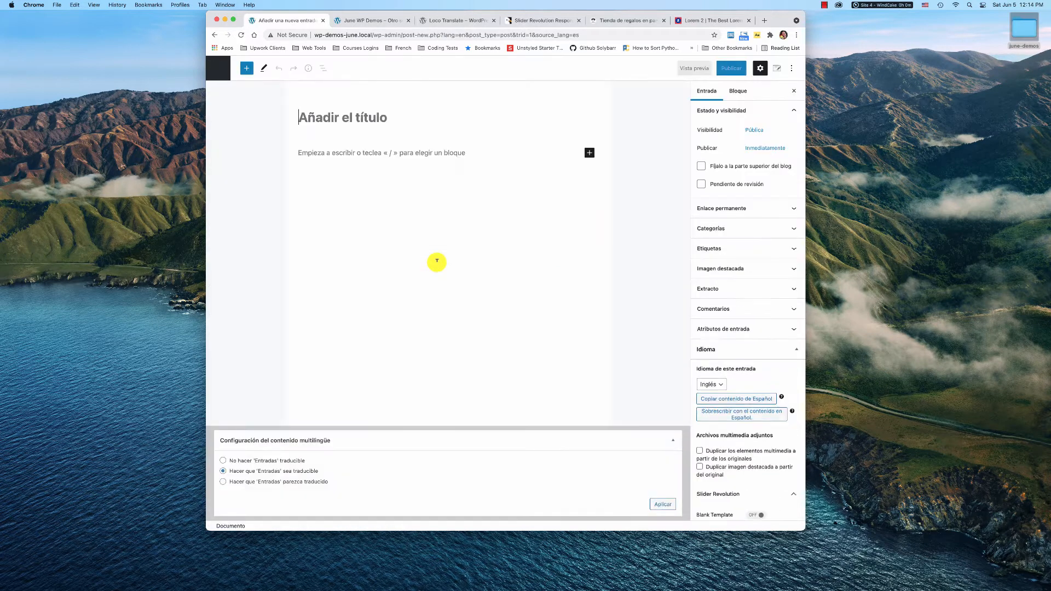
pyautogui.click(353, 116)
pyautogui.write('Hello world')
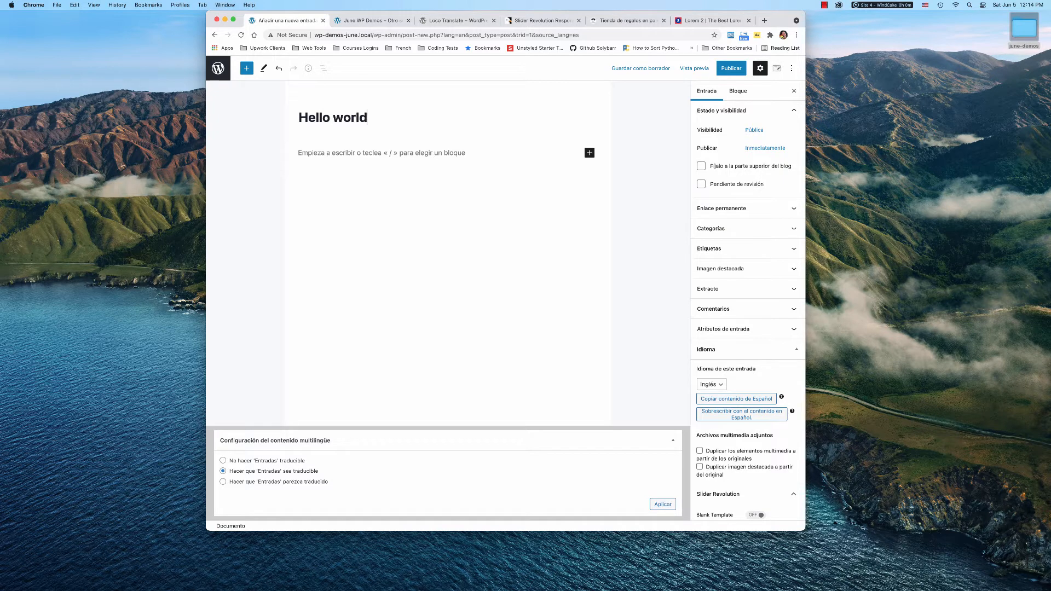
pyautogui.click(366, 159)
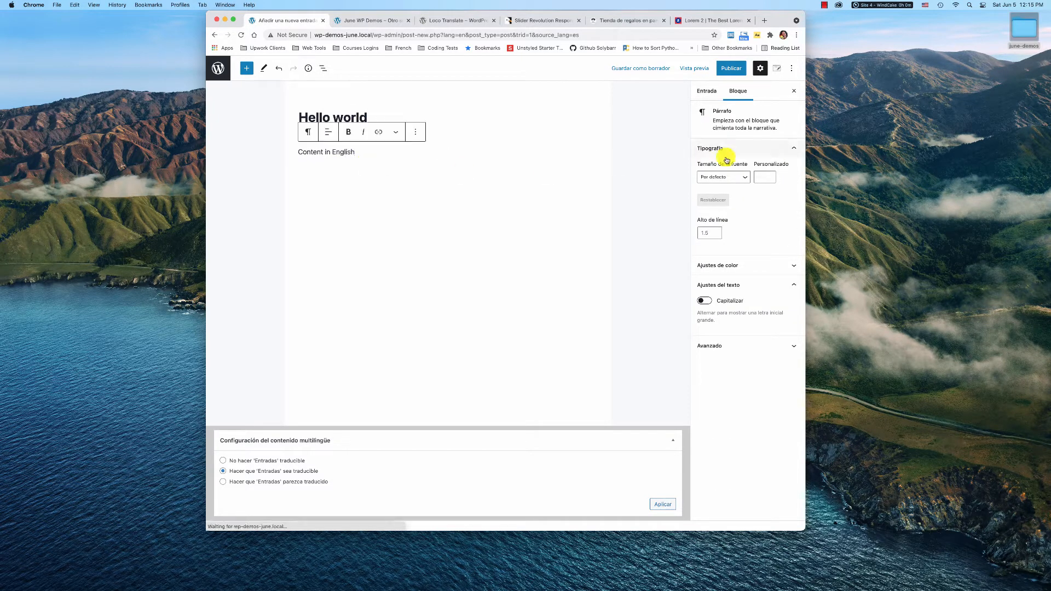
# Publish the English "Hello world" post and return to the posts list.
pyautogui.click(731, 67)
pyautogui.click(729, 69)
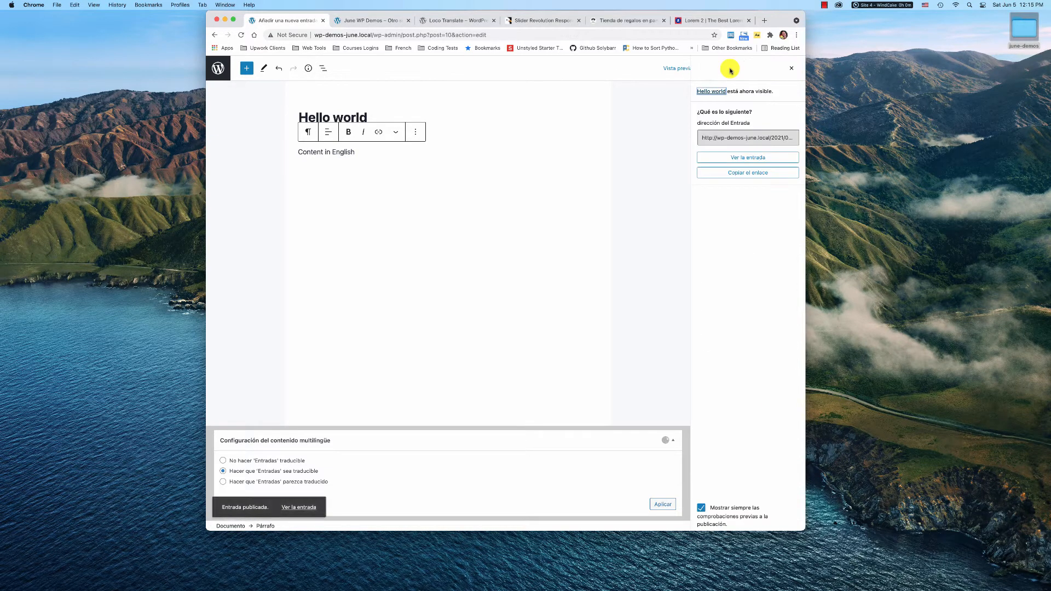
pyautogui.click(219, 70)
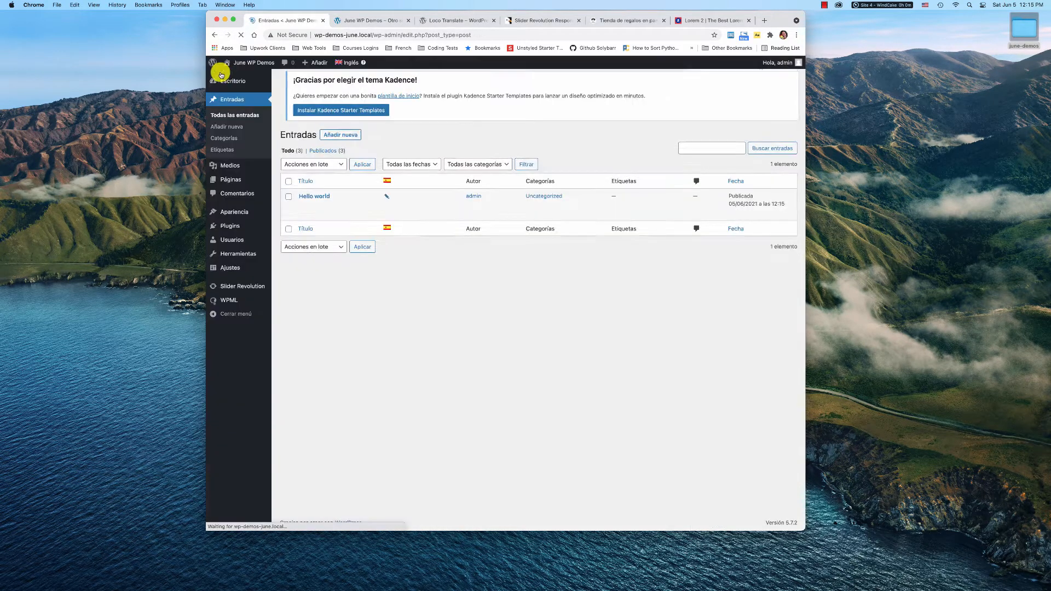
# Reload the site's front page, view the "¡Hola, mundo!" post and its English version, and return to the home page.
pyautogui.click(364, 20)
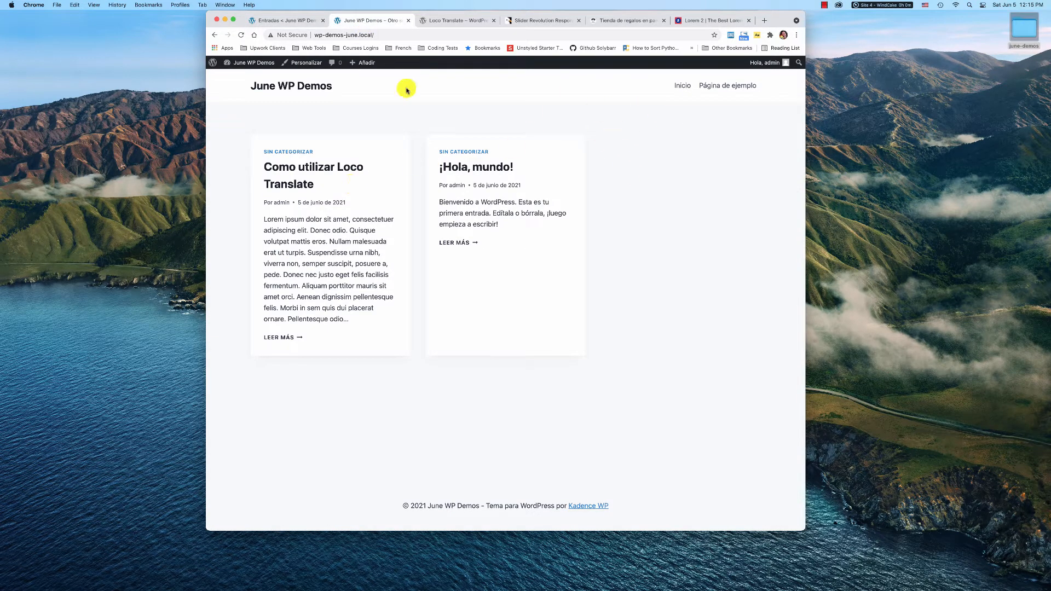
pyautogui.click(241, 35)
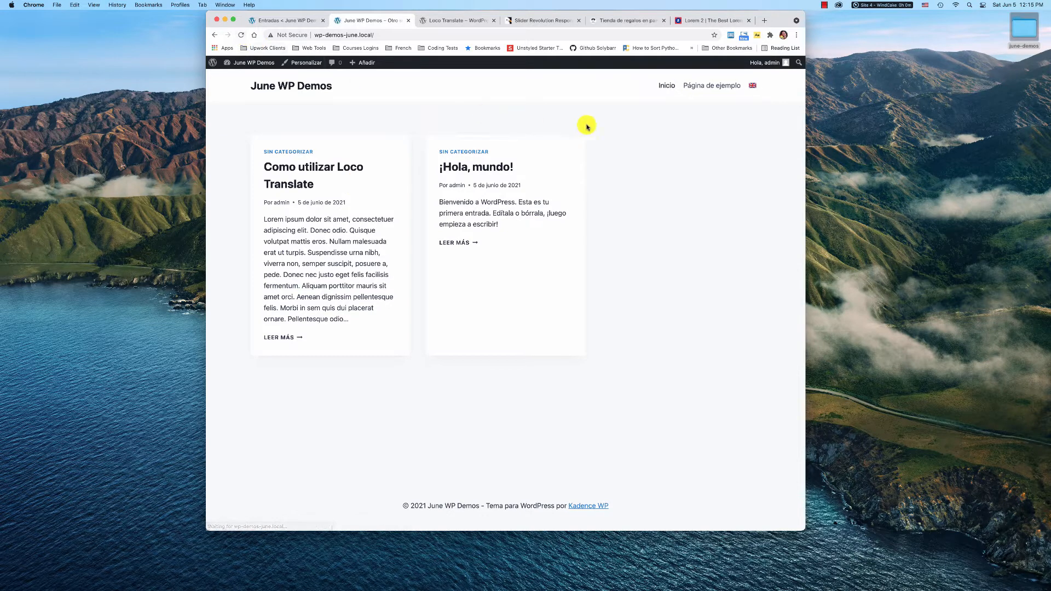
pyautogui.click(488, 165)
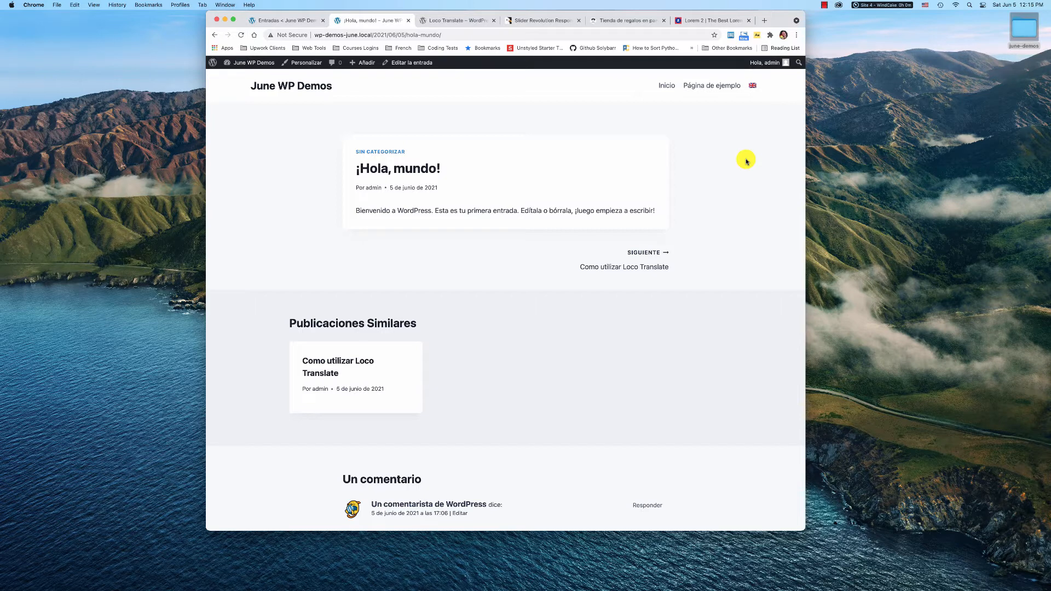
pyautogui.click(753, 87)
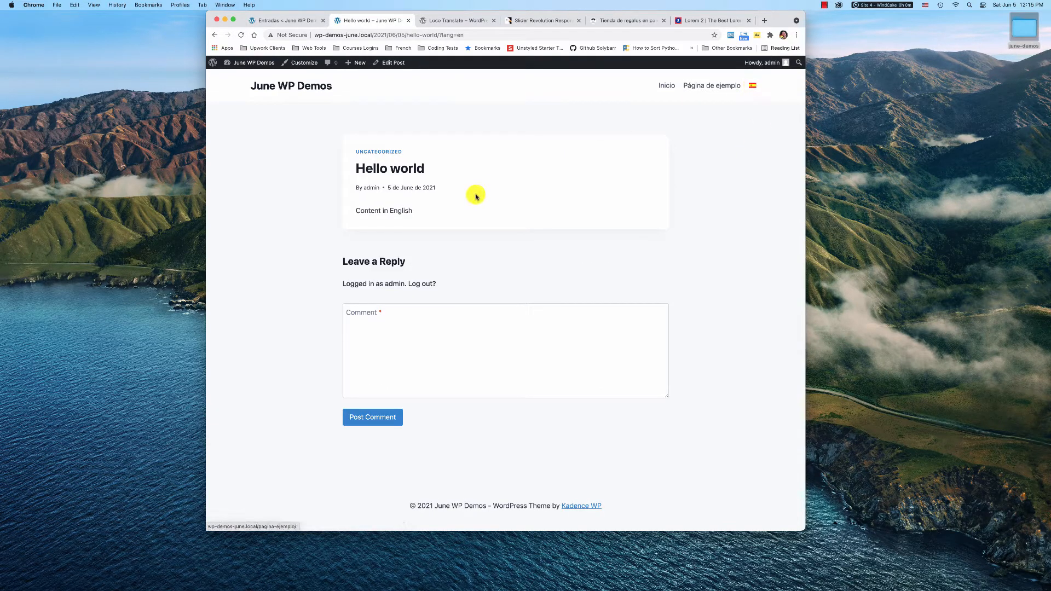
pyautogui.click(666, 86)
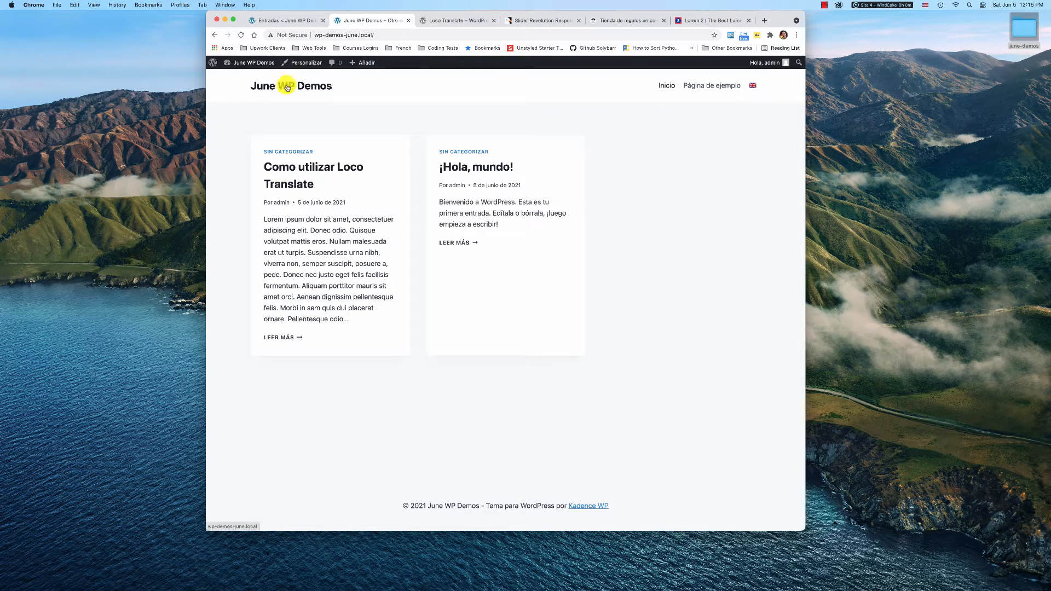
# Review the Slider Revolution plugin's product page on CodeCanyon.
pyautogui.click(285, 20)
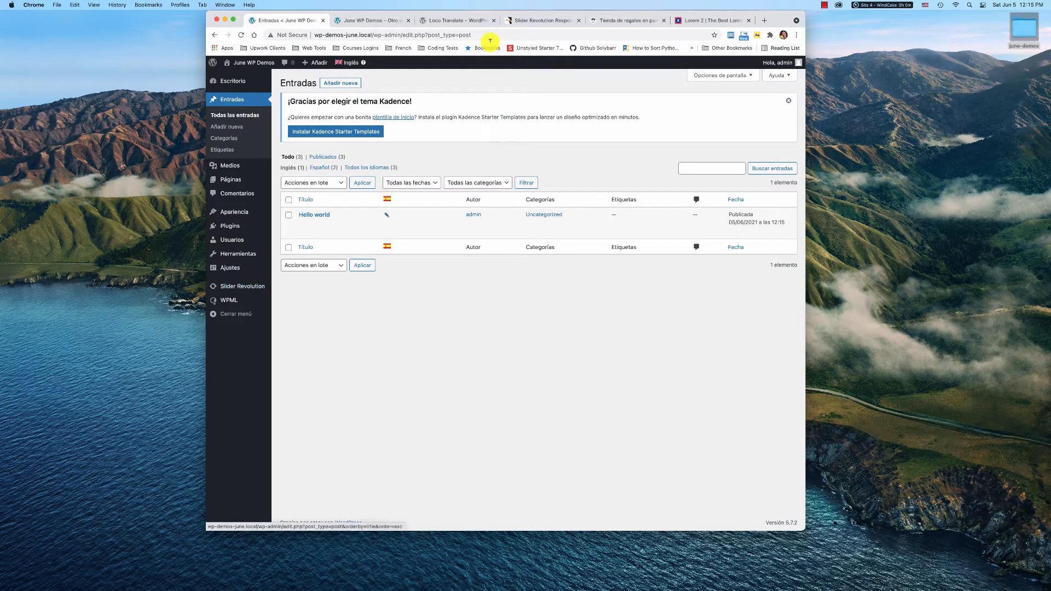
pyautogui.click(523, 20)
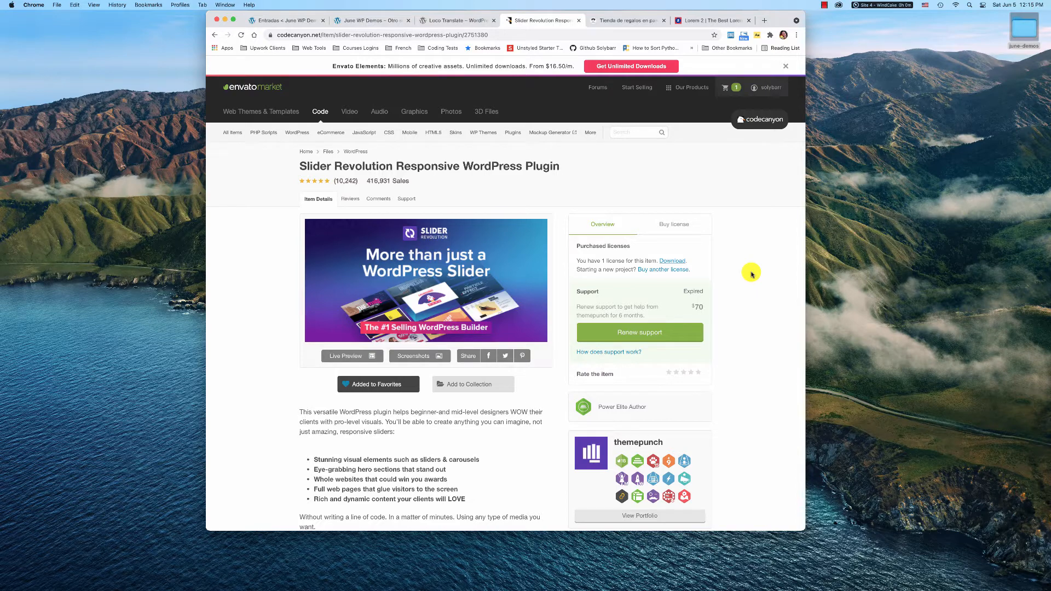
pyautogui.scroll(-2, 751, 274)
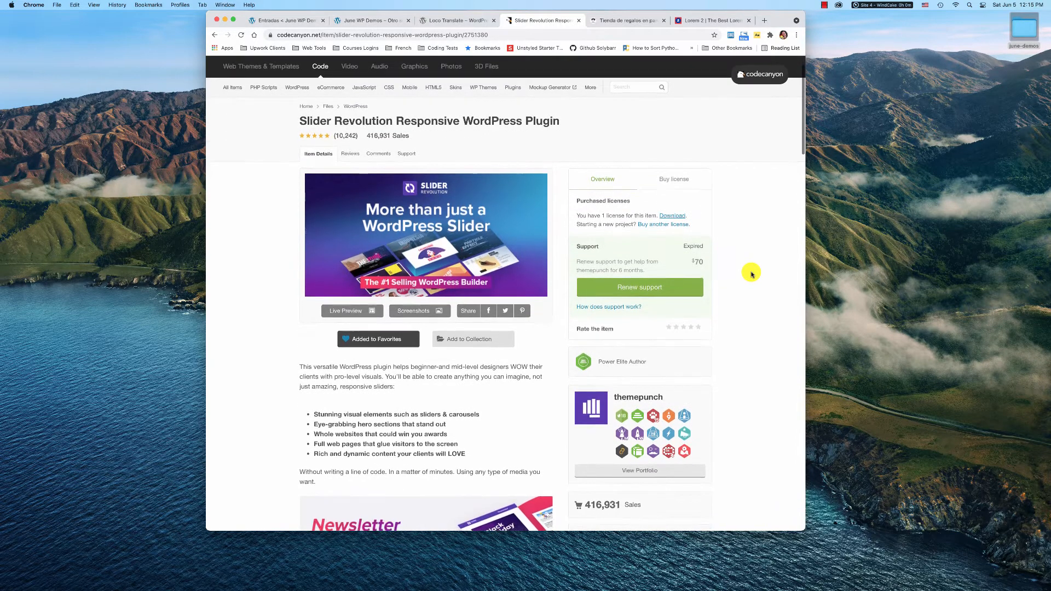
pyautogui.scroll(2, 752, 273)
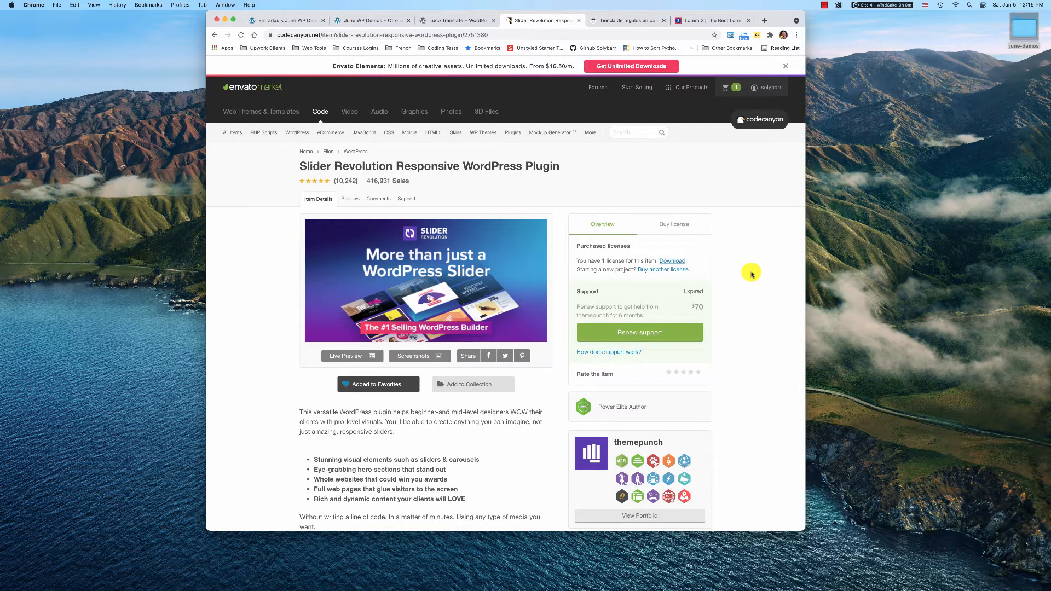
# View the site's front page, then open the Slider Revolution overview in the WordPress admin.
pyautogui.click(367, 23)
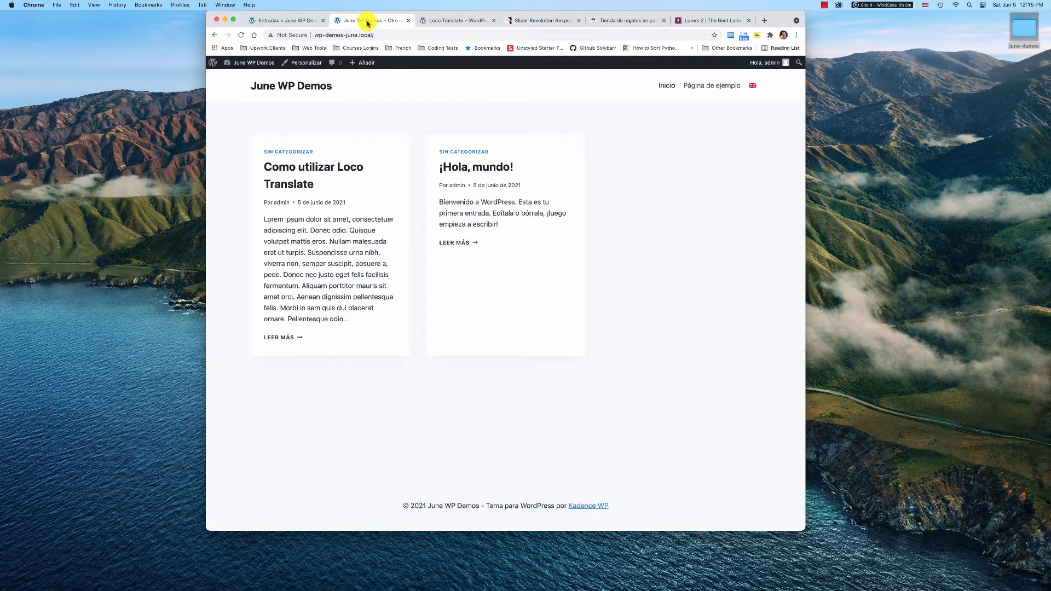
pyautogui.click(281, 21)
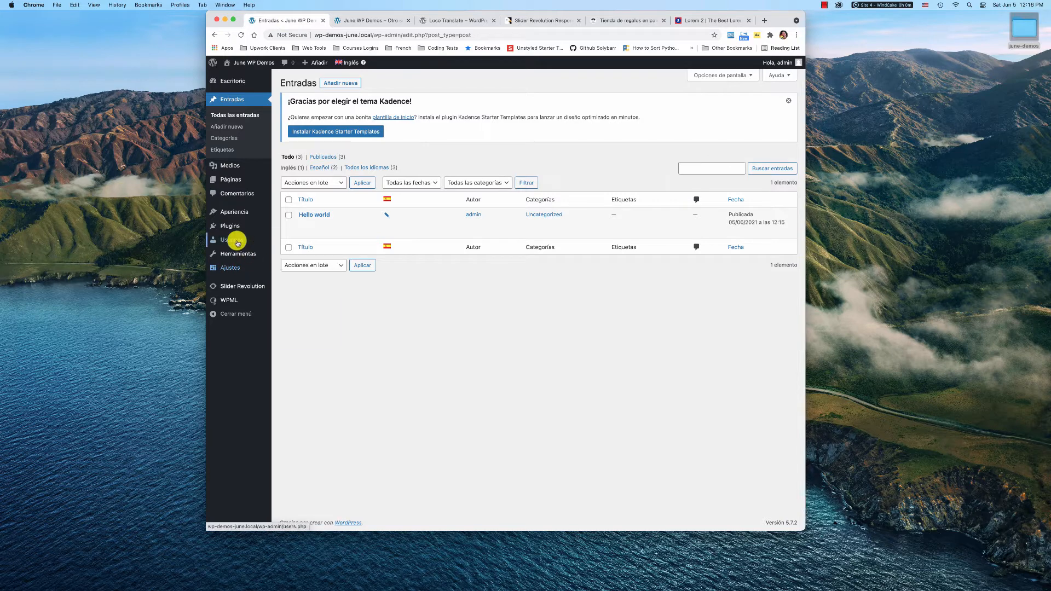
pyautogui.click(235, 286)
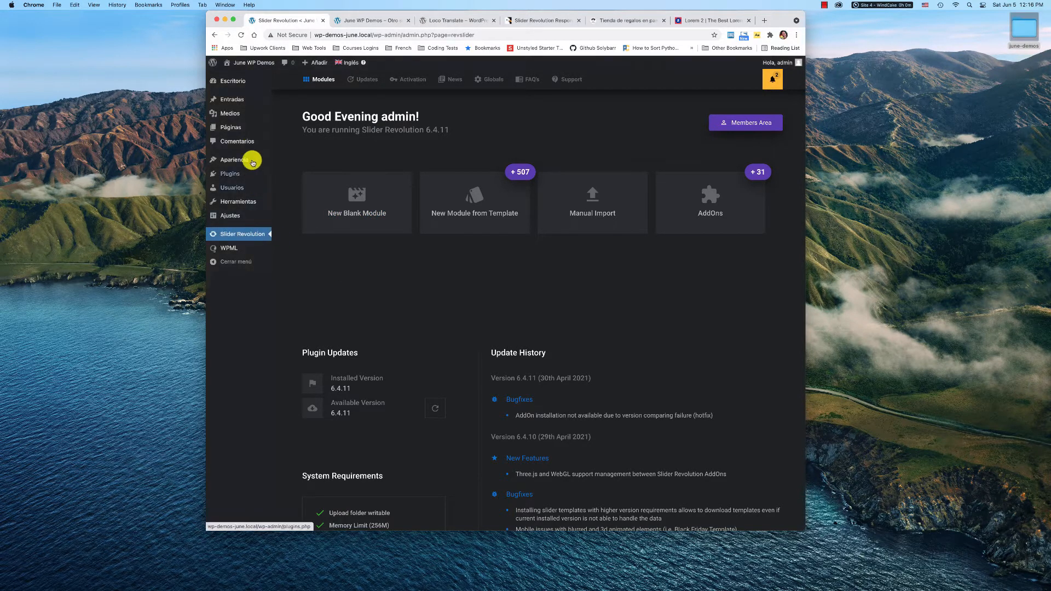
# Activate the Loco Translate plugin and open its new-language form for Slider Revolution.
pyautogui.moveTo(230, 65)
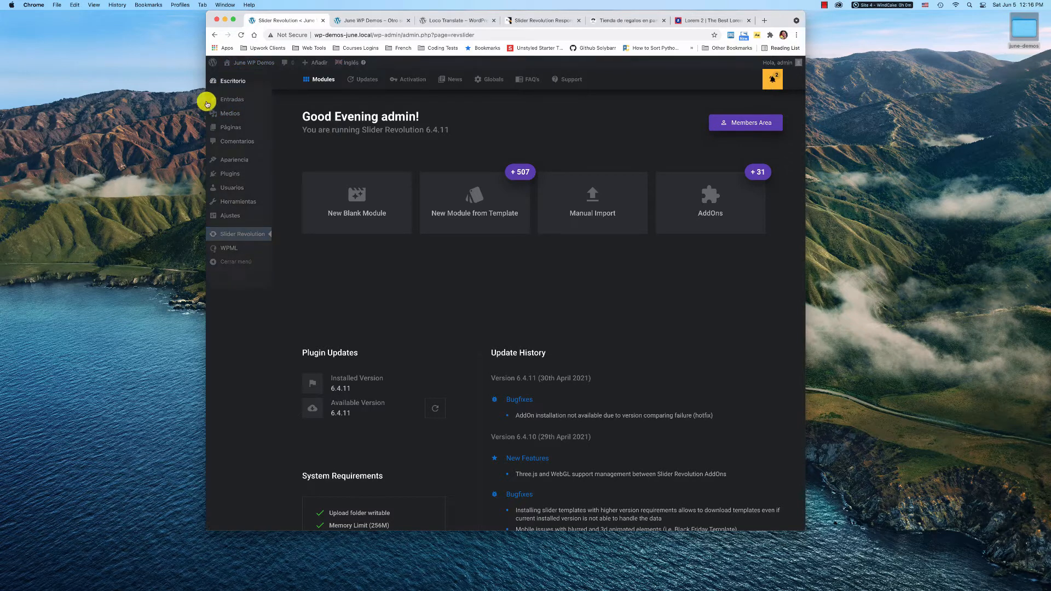
pyautogui.moveTo(234, 248)
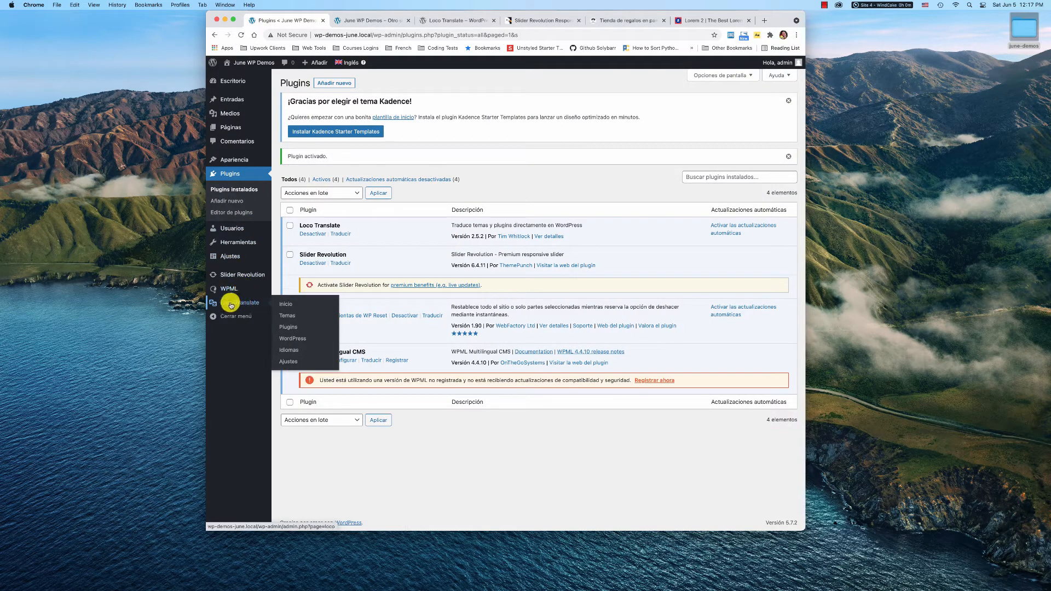
pyautogui.moveTo(244, 304)
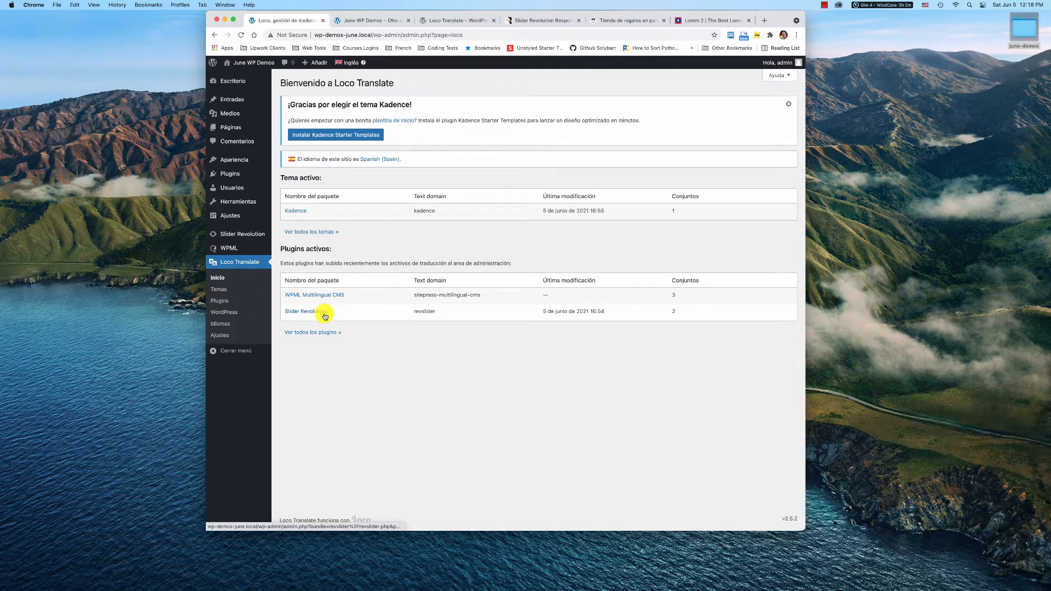
pyautogui.click(306, 316)
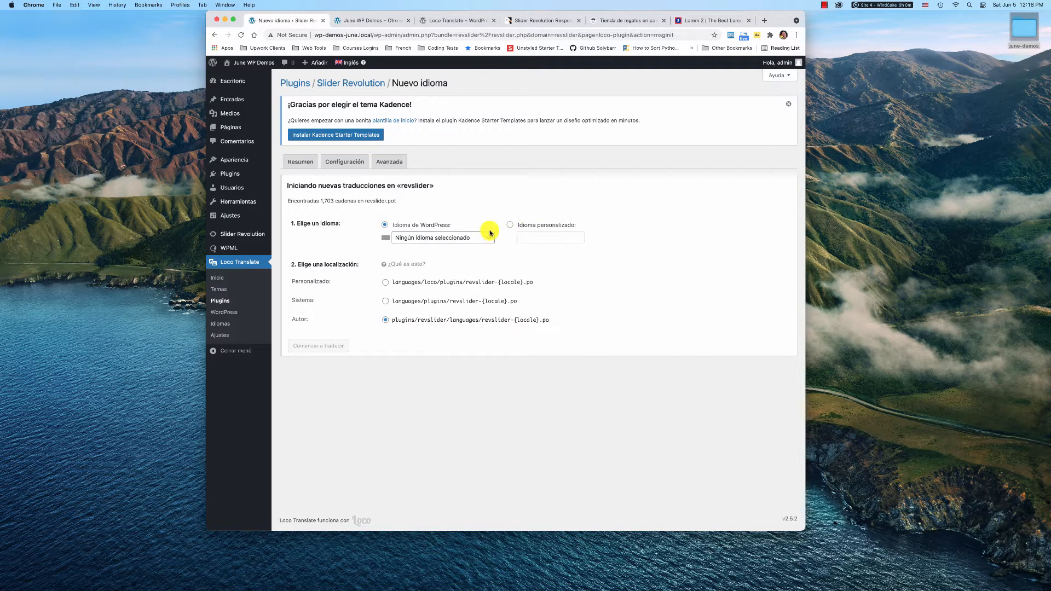
# Start a Spanish (Spain) translation of Slider Revolution stored in the system location languages/plugins/revslider-es_ES.po.
pyautogui.click(486, 238)
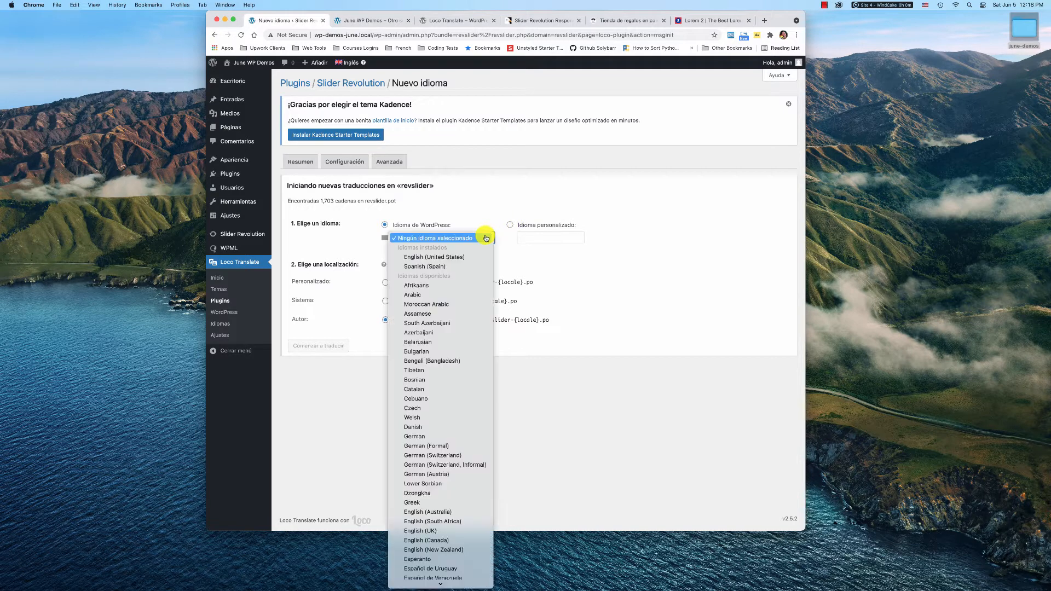
pyautogui.click(476, 266)
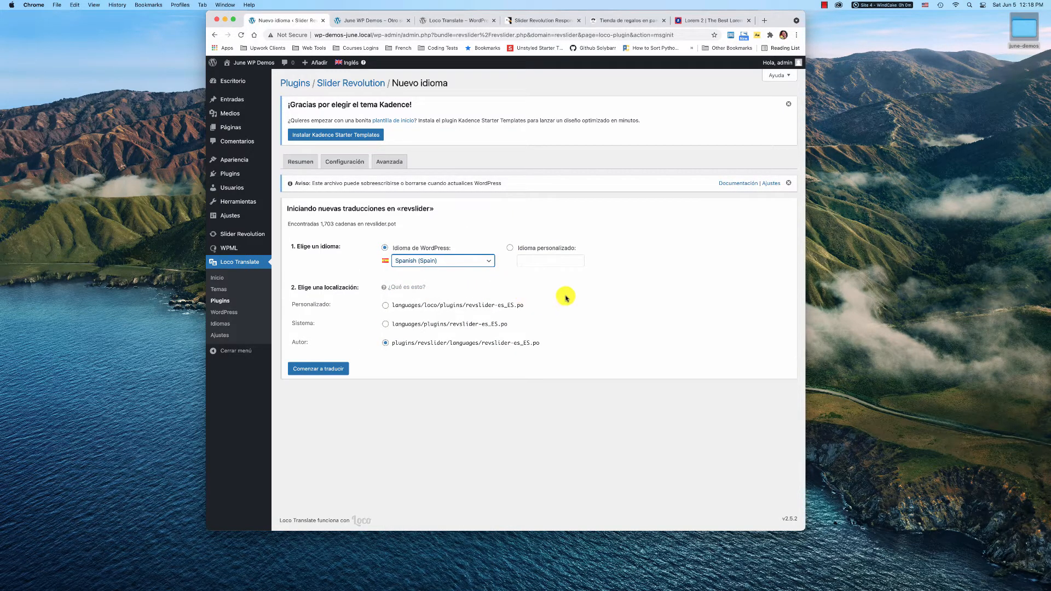
pyautogui.click(315, 366)
pyautogui.click(386, 326)
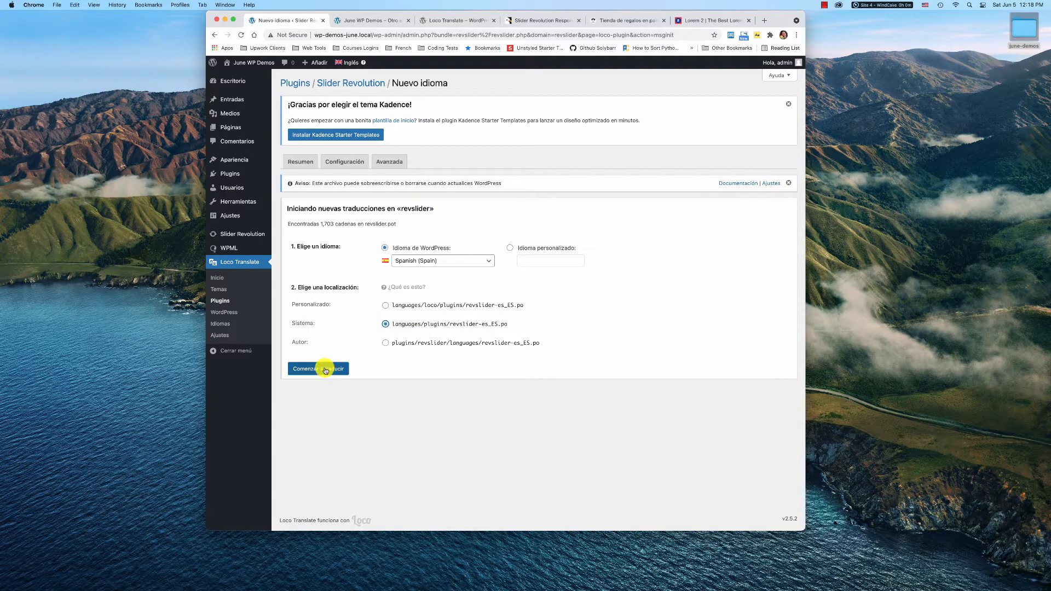
pyautogui.click(325, 370)
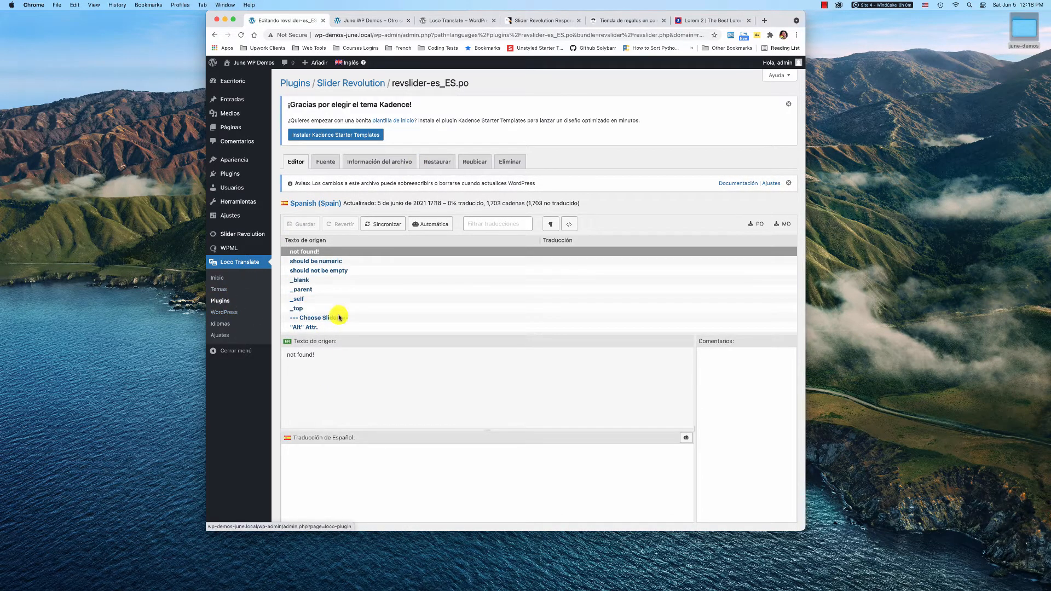
# Filter the strings by "new", translate "New Blank Module" as "Nuevo módulo en blanco", and save the translation file.
pyautogui.click(479, 223)
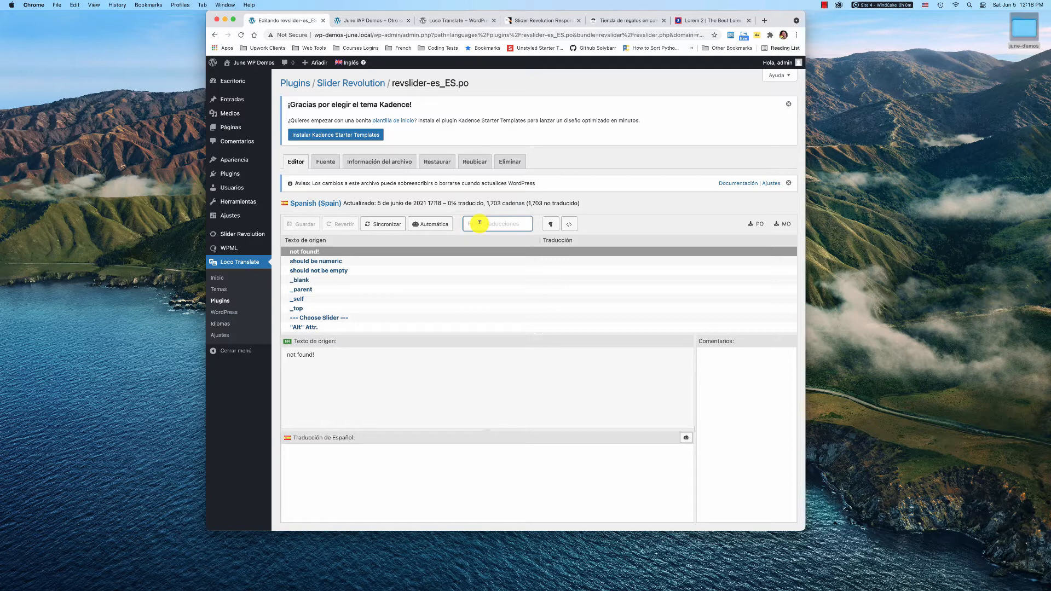
pyautogui.write('new')
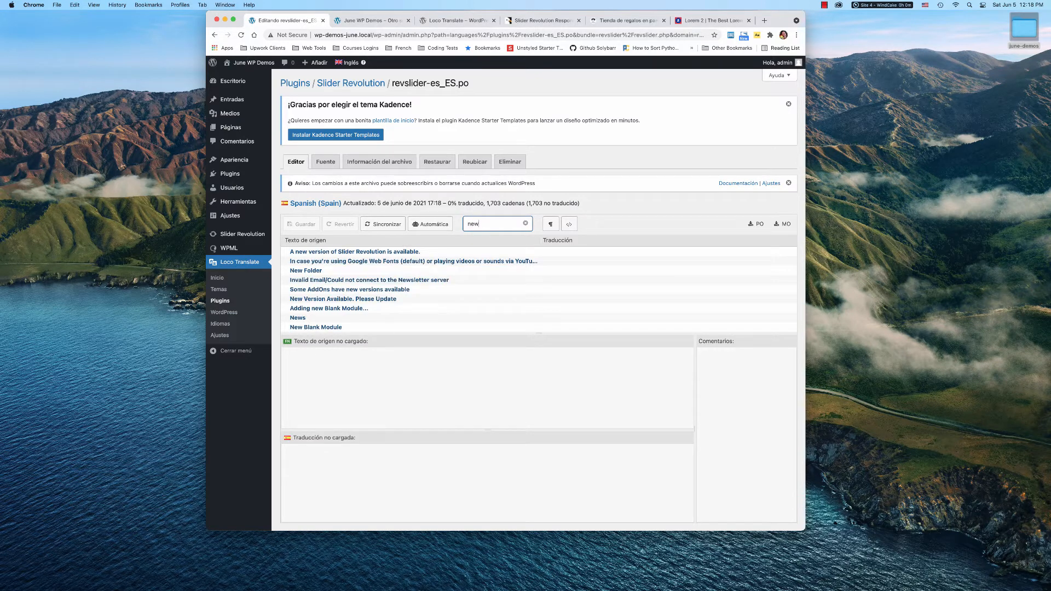
pyautogui.click(339, 328)
pyautogui.click(340, 465)
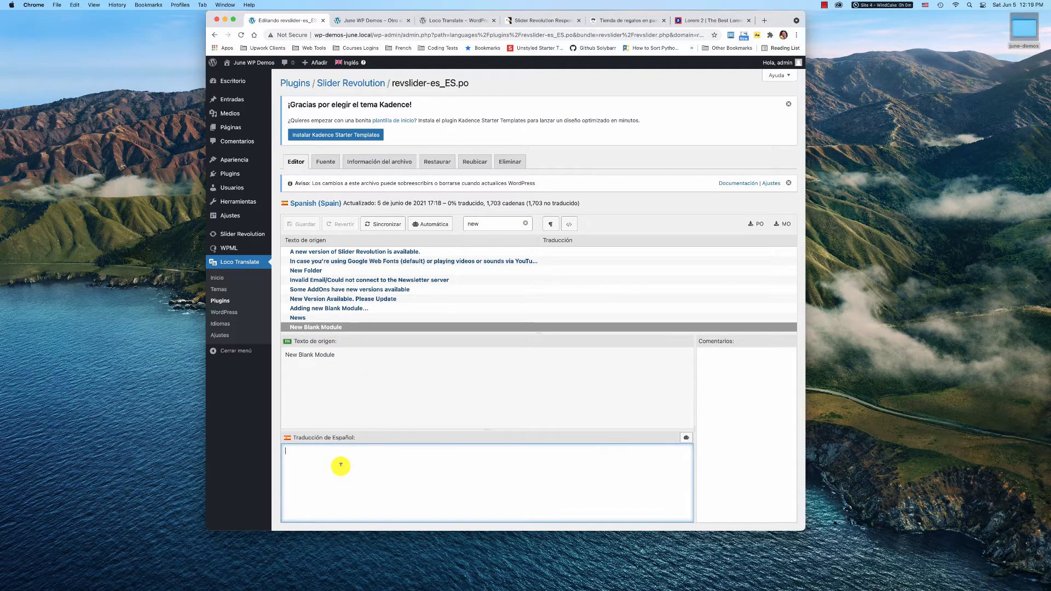
pyautogui.write('Nuevo')
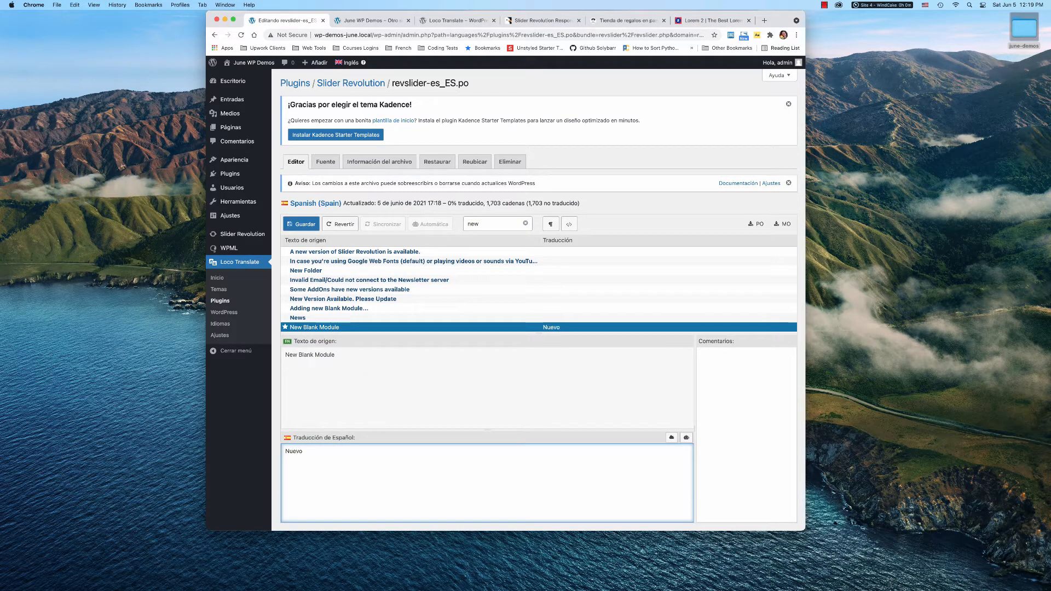
pyautogui.click(926, 6)
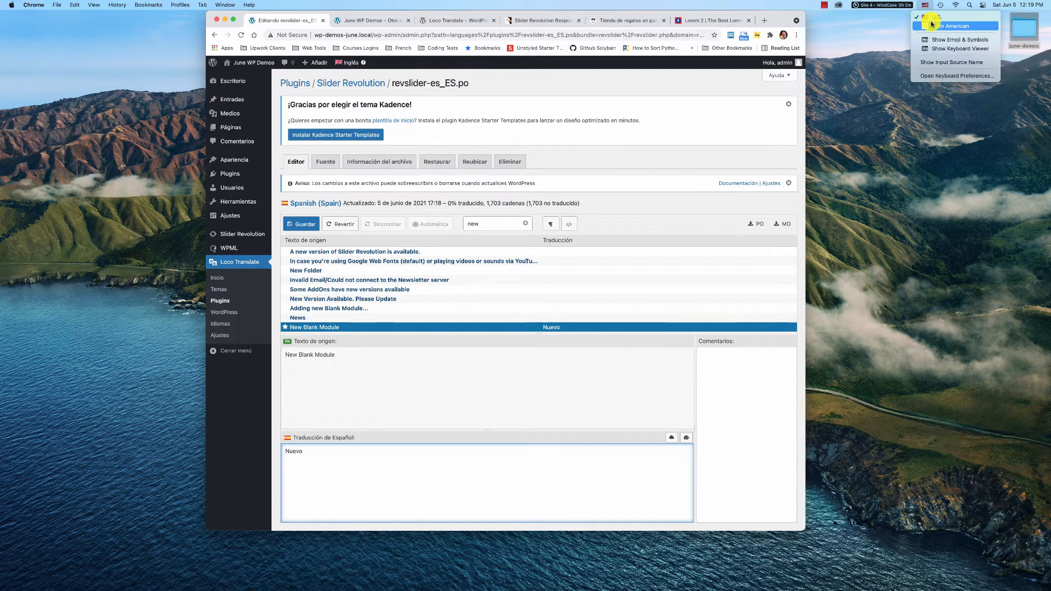
pyautogui.click(941, 26)
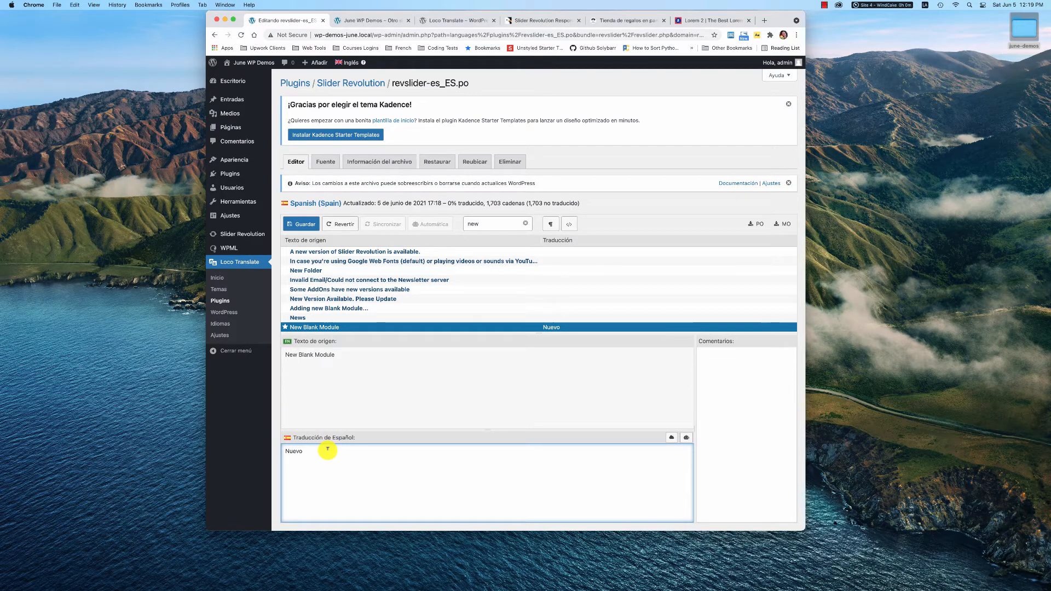
pyautogui.write('m´odul en blanco')
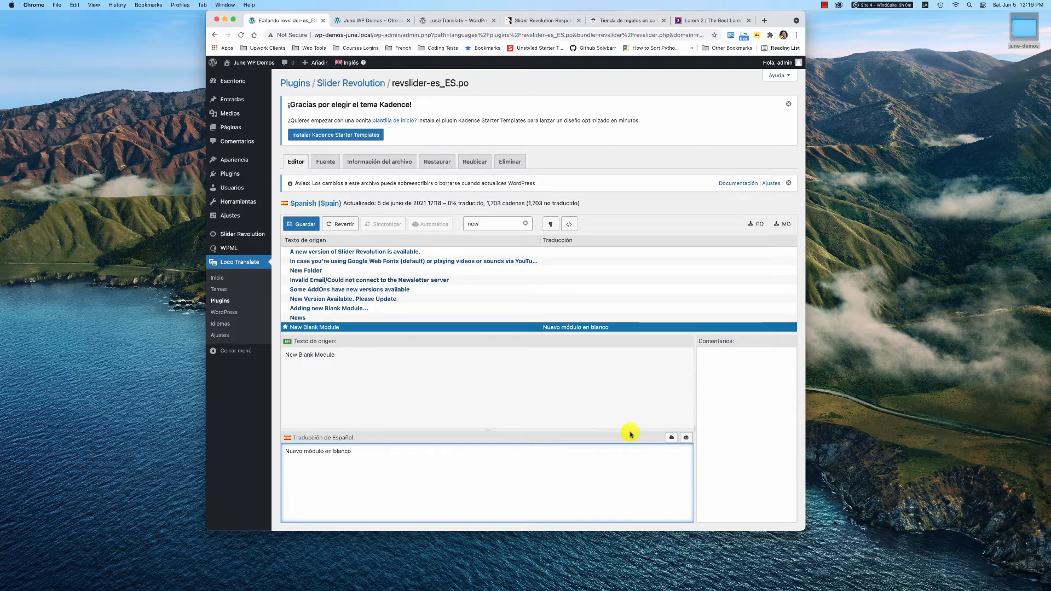
pyautogui.scroll(-2, 628, 433)
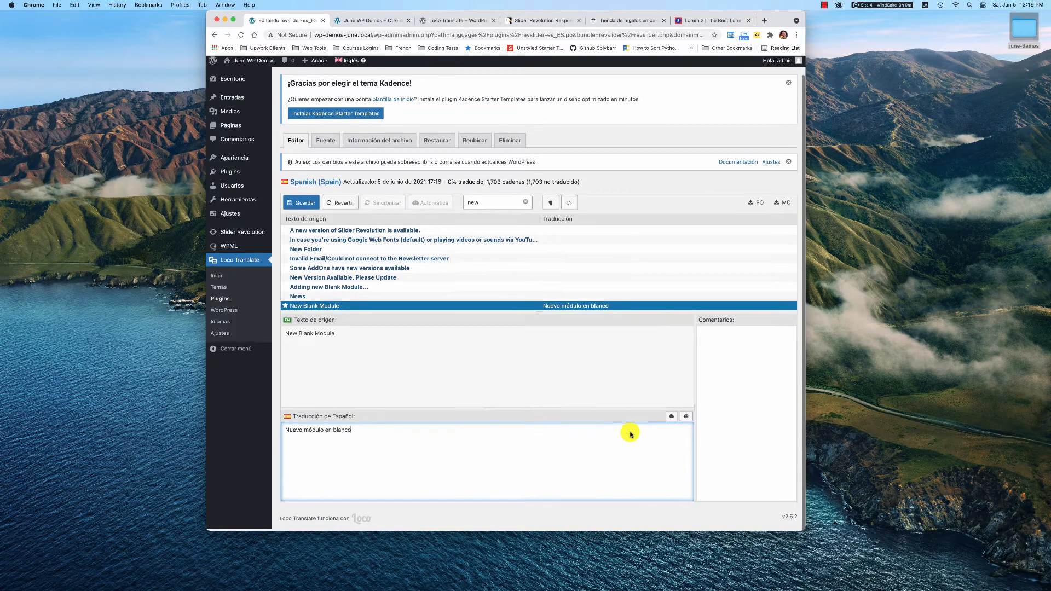
pyautogui.scroll(2, 567, 258)
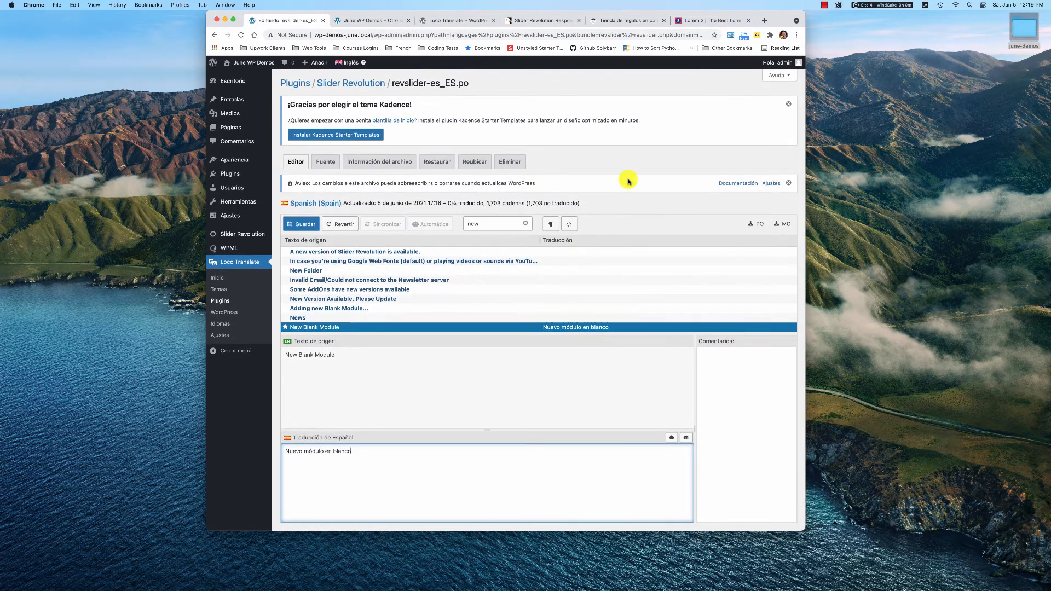
pyautogui.click(310, 224)
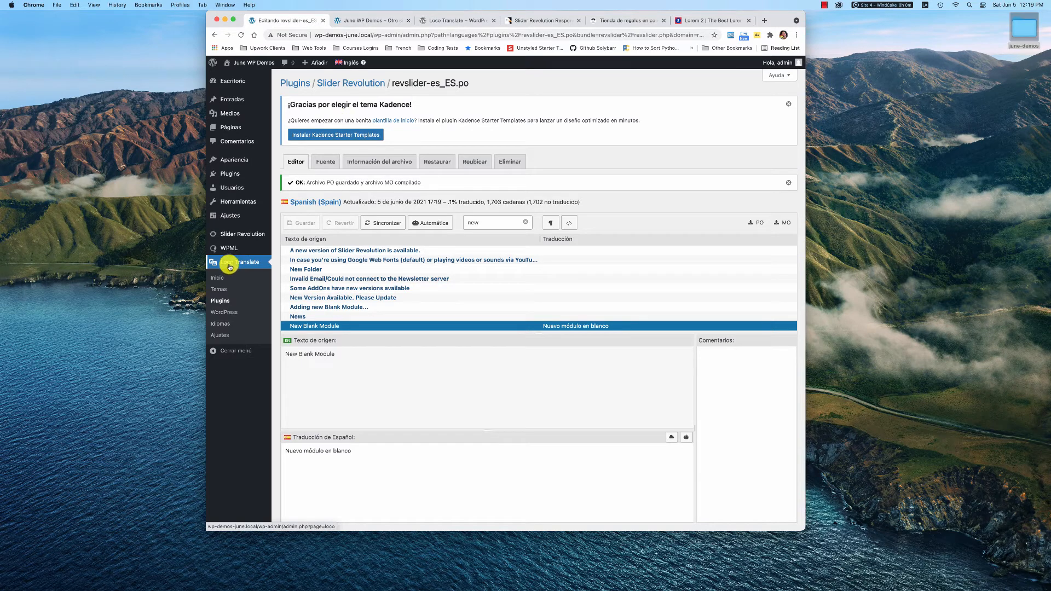
# Check the translated module label in the Slider Revolution overview, and return to the Loco Translate home page.
pyautogui.click(240, 238)
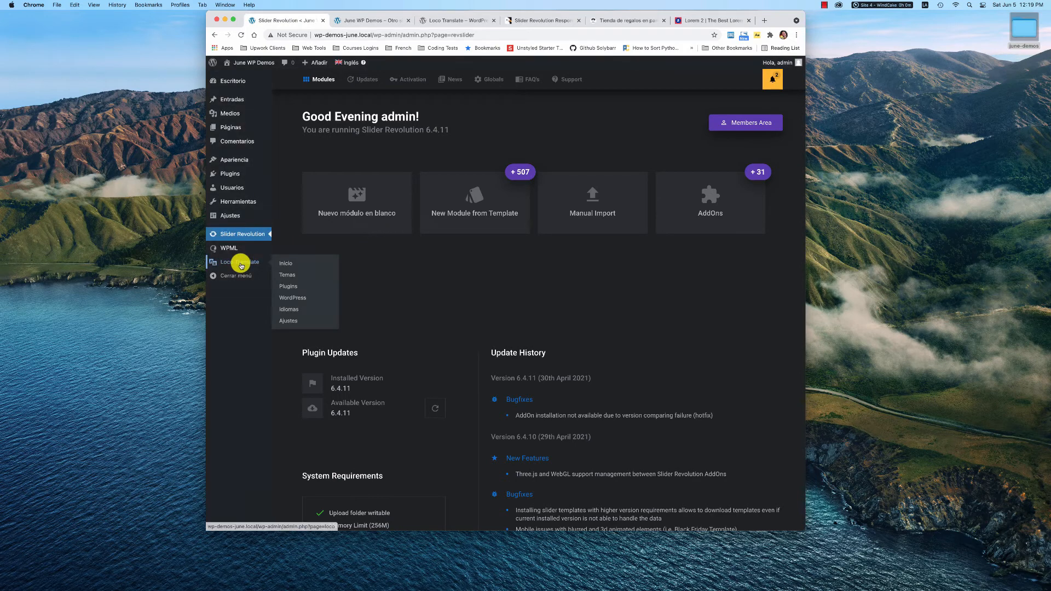
pyautogui.click(242, 264)
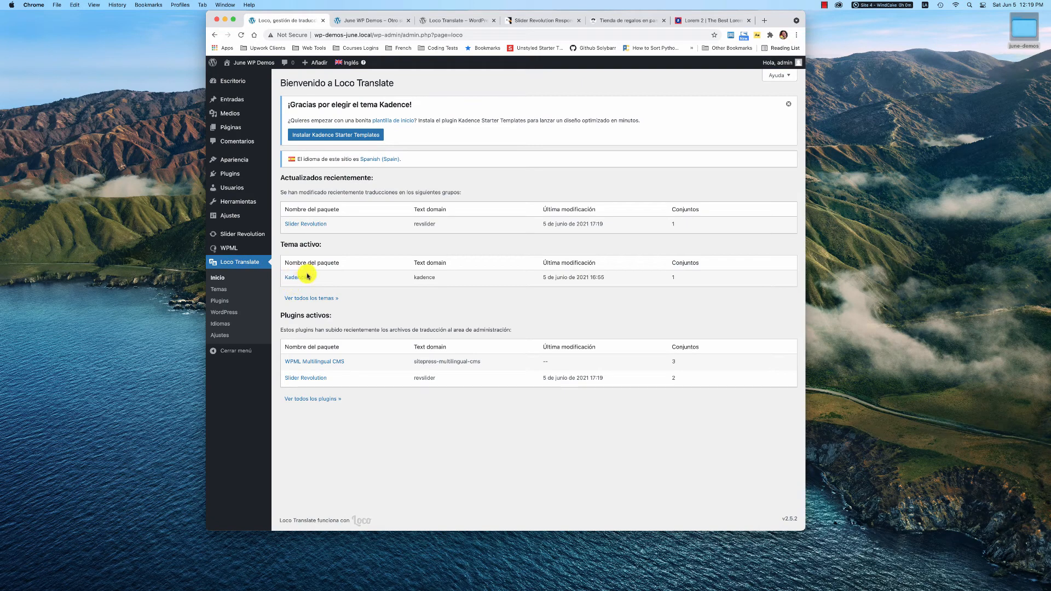